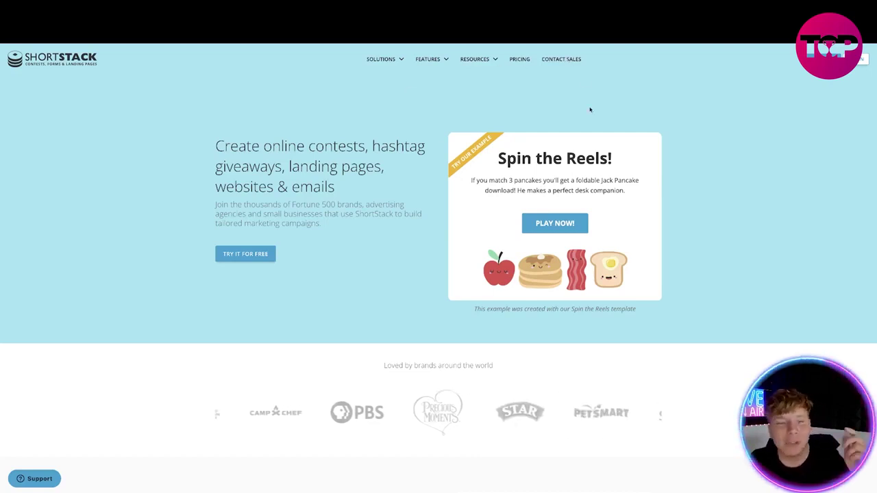
Play the Spin the Reels example on the home page and spin the reels once
{"action": "left_click", "coordinate": [555, 224]}
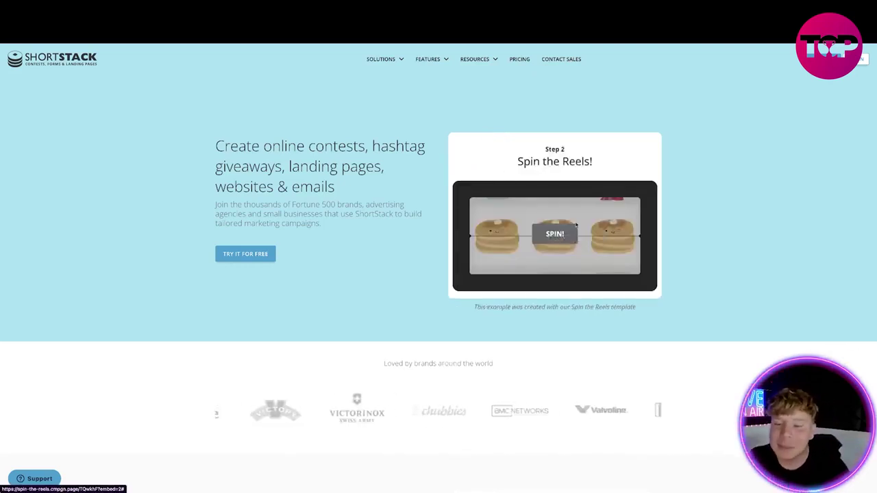
{"action": "left_click", "coordinate": [566, 236]}
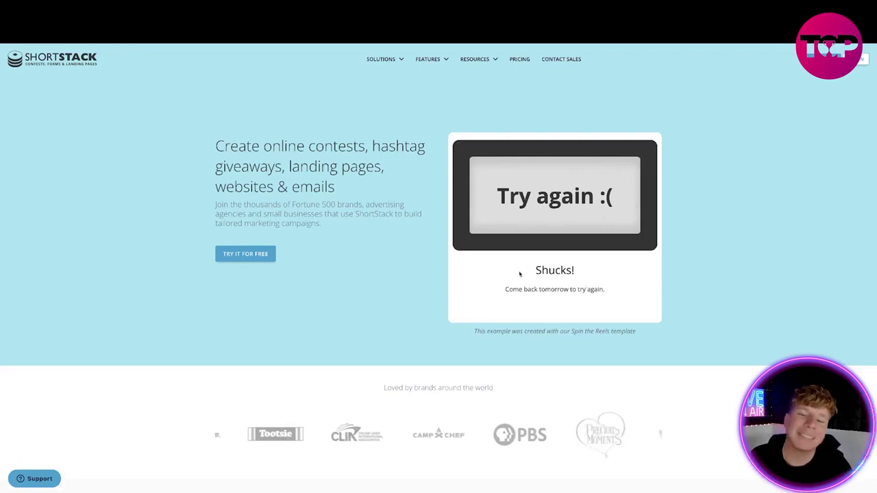
Start trying ShortStack for free and expand the welcome video to full screen
{"action": "left_click", "coordinate": [238, 255]}
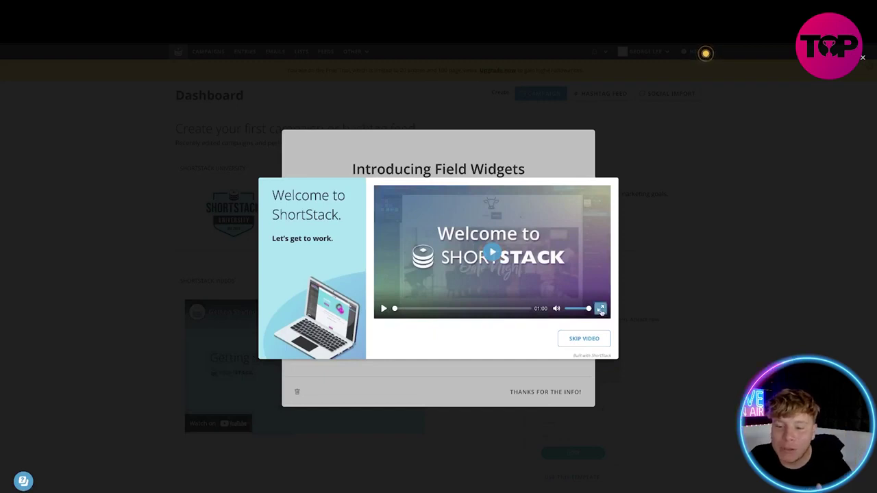
{"action": "left_click", "coordinate": [600, 309]}
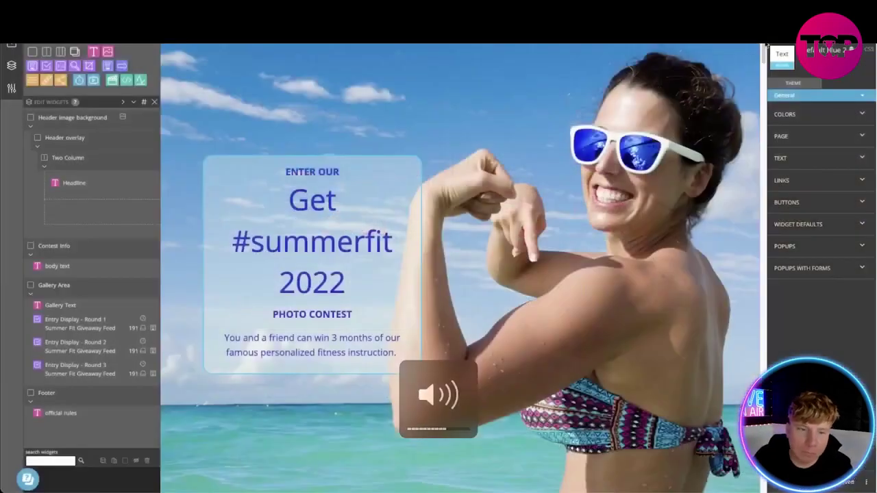
Scratch off the instant-win card and vote for the Baby Baller card in the Sock Puppets Baseball Card Contest
{"action": "left_click_drag", "start_coordinate": [766, 46], "coordinate": [762, 113]}
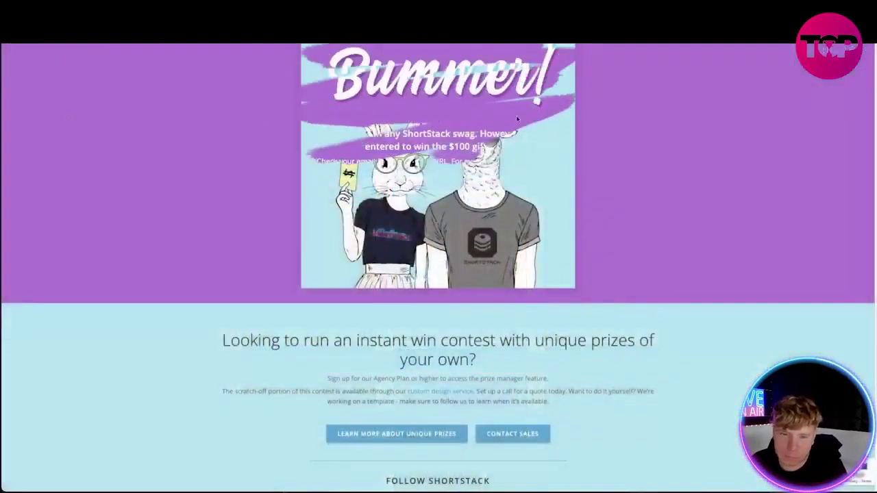
{"action": "left_click_drag", "start_coordinate": [517, 115], "coordinate": [570, 108]}
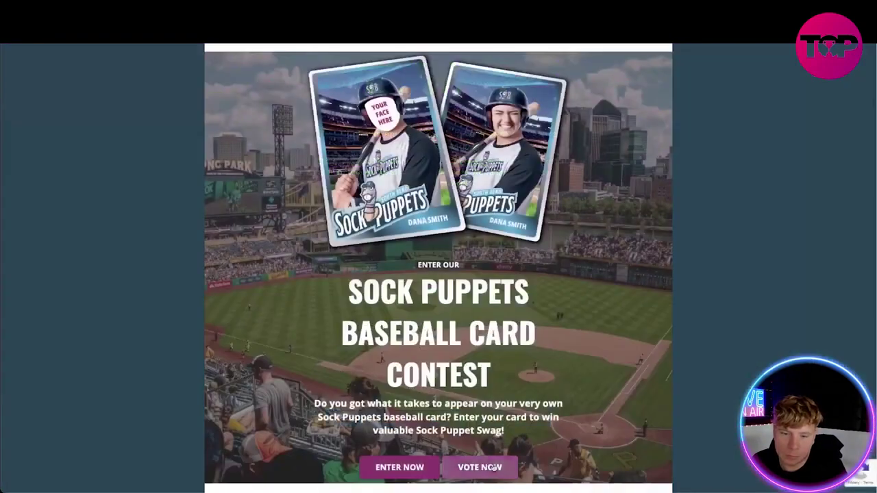
{"action": "left_click", "coordinate": [506, 454]}
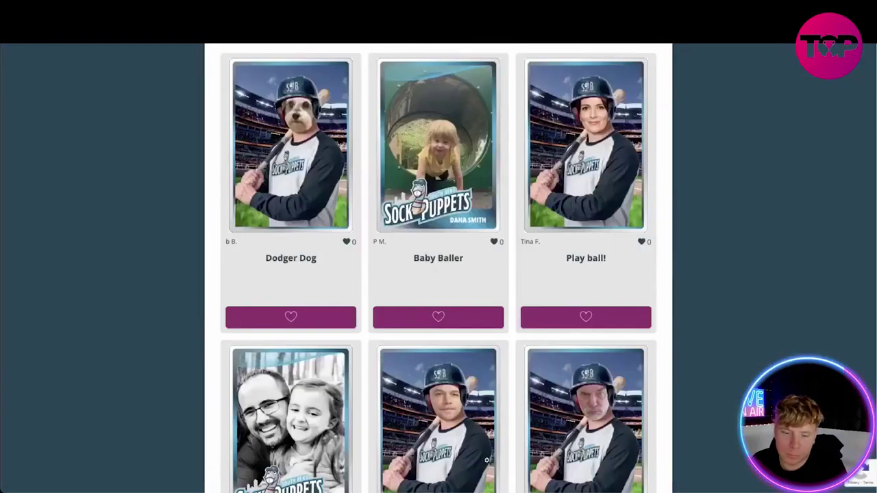
{"action": "left_click", "coordinate": [443, 317]}
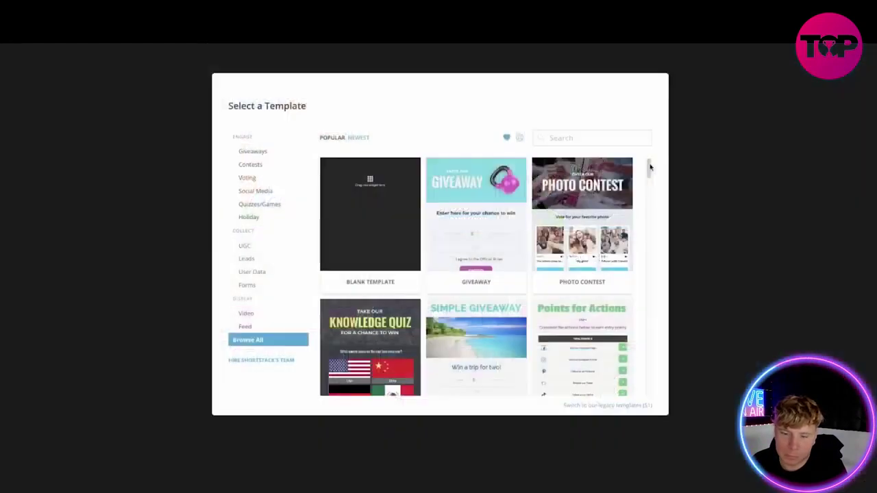
Look through the campaign template gallery and the available themes for the Acme Corporation landing page
{"action": "left_click_drag", "start_coordinate": [649, 166], "coordinate": [619, 389]}
{"action": "mouse_move", "coordinate": [584, 255]}
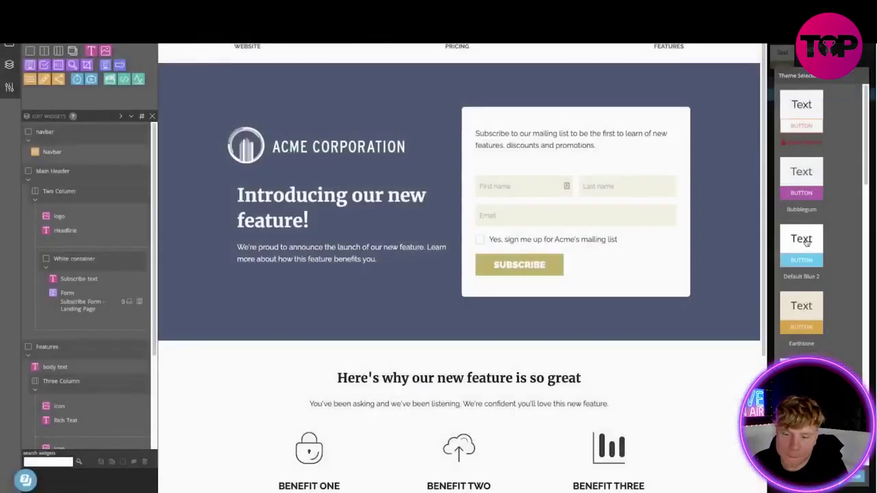
{"action": "scroll", "coordinate": [804, 205], "scroll_direction": "up", "scroll_amount": 2}
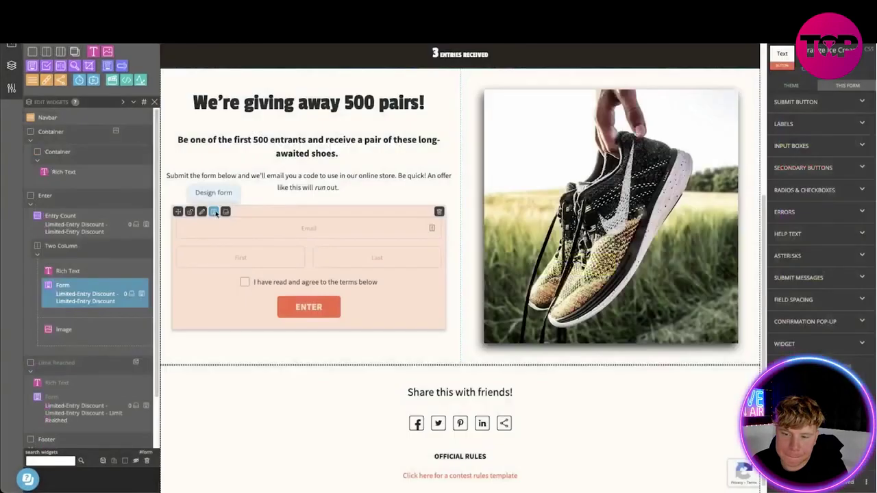
Relabel the Limited-Entry Discount form's agree-to-terms checkbox as "Subscribe to our list!" and save the form
{"action": "left_click", "coordinate": [214, 212]}
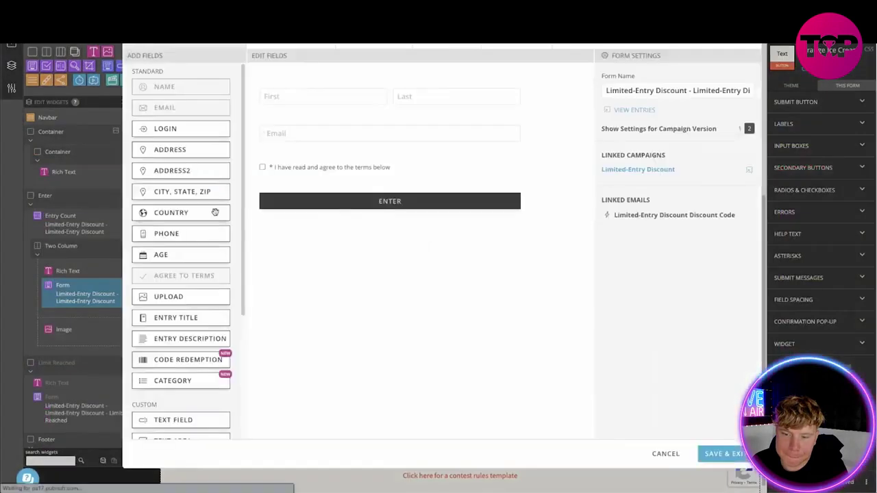
{"action": "left_click", "coordinate": [319, 170]}
{"action": "type", "text": "Subscribe to our list!"}
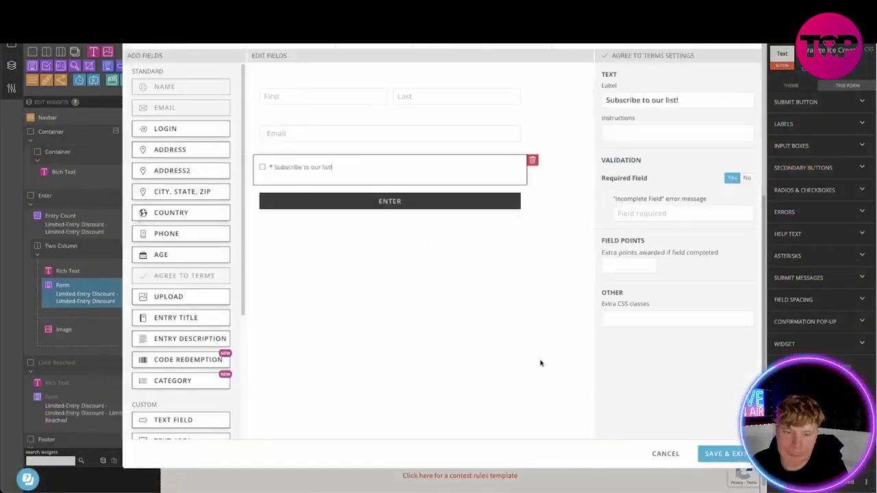
{"action": "left_click", "coordinate": [726, 454]}
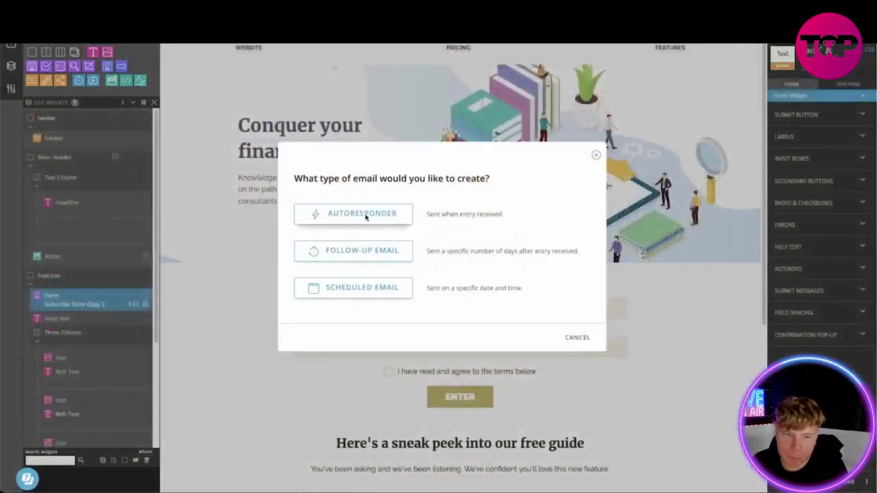
Create an autoresponder email for the form and choose to publish the Date Night campaign as a landing page
{"action": "left_click", "coordinate": [365, 215]}
{"action": "left_click_drag", "start_coordinate": [654, 217], "coordinate": [654, 311]}
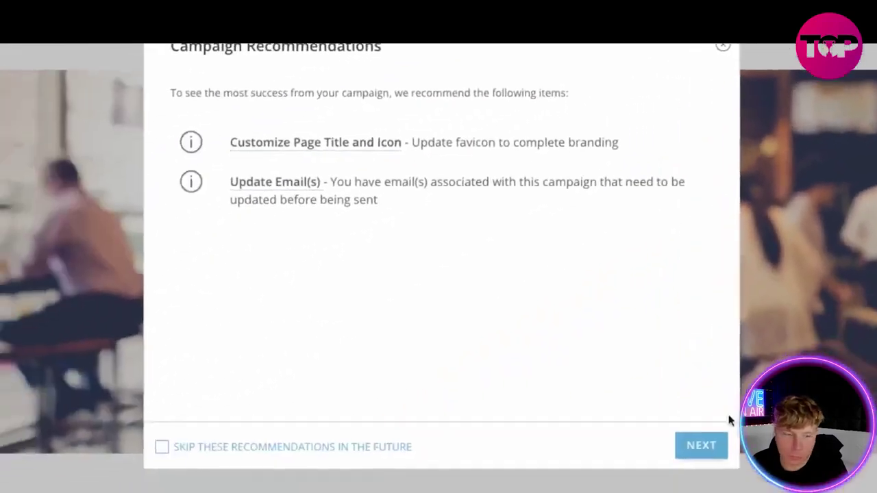
{"action": "left_click", "coordinate": [714, 445]}
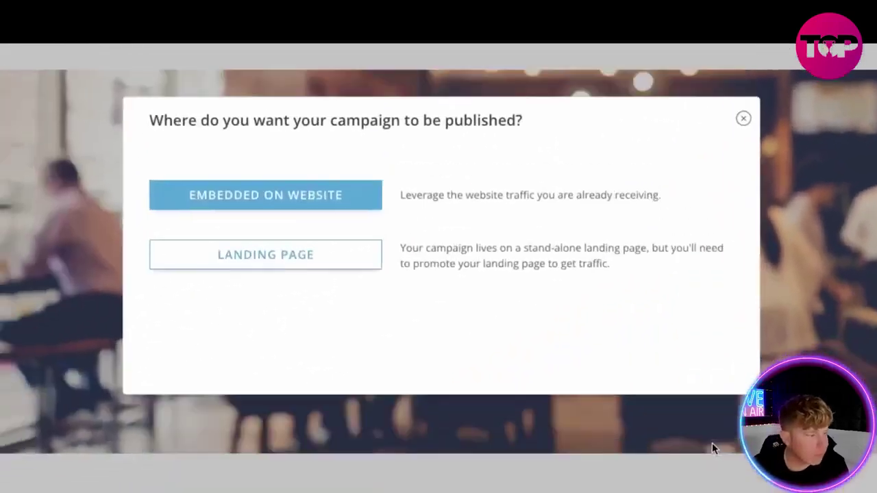
{"action": "left_click", "coordinate": [215, 264]}
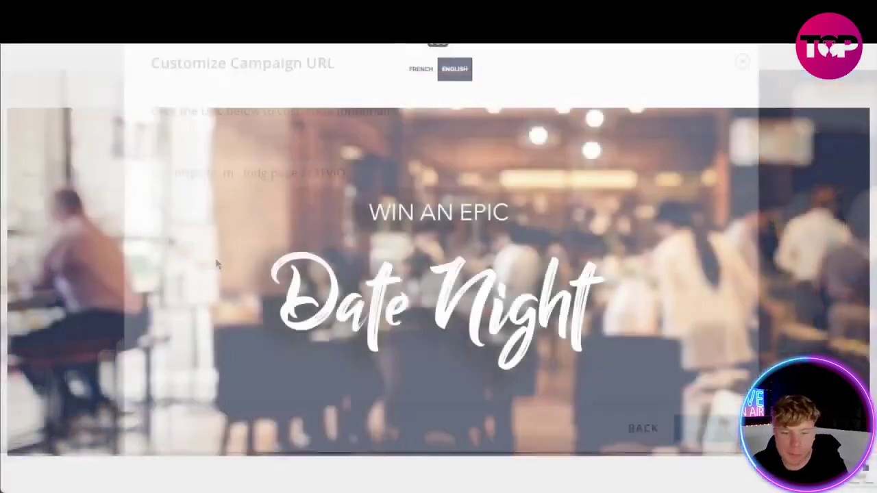
Look over the Date Night giveaway page down to its bilingual entry form
{"action": "scroll", "coordinate": [439, 274], "scroll_direction": "down", "scroll_amount": 5}
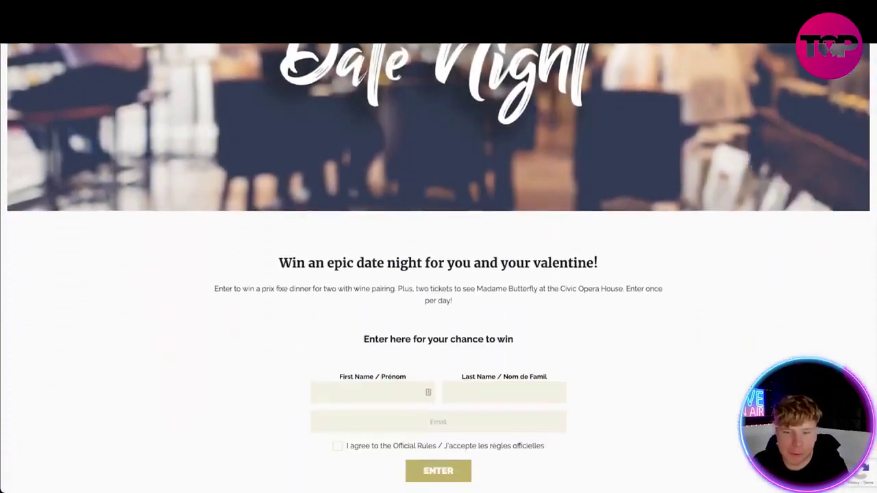
{"action": "scroll", "coordinate": [439, 274], "scroll_direction": "down", "scroll_amount": 1}
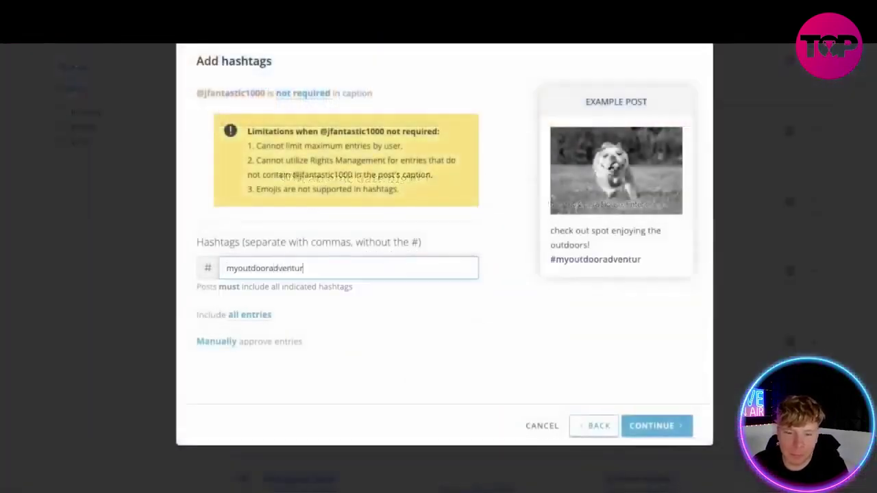
Set the feed's hashtag to myoutdooradventure and open the newest entry's details in the Summer Vacay Giveaway - 2 Feed
{"action": "type", "text": "es"}
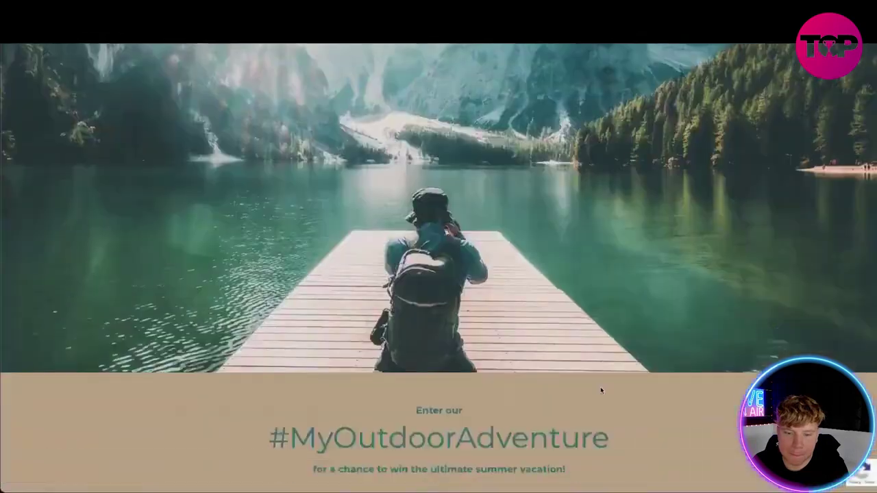
{"action": "scroll", "coordinate": [600, 388], "scroll_direction": "down", "scroll_amount": 4}
{"action": "scroll", "coordinate": [600, 390], "scroll_direction": "down", "scroll_amount": 10}
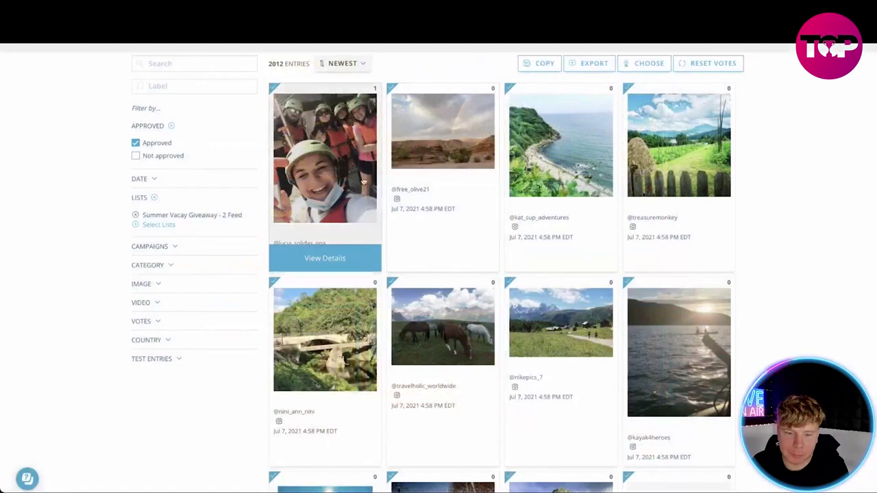
{"action": "left_click", "coordinate": [364, 182]}
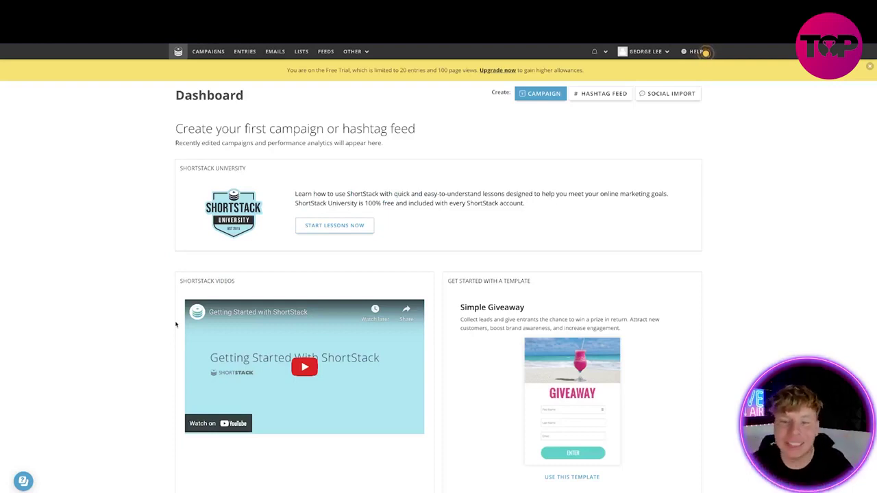
Start a new campaign from the Simple Photo Contest template in the Contests category
{"action": "left_click", "coordinate": [540, 94]}
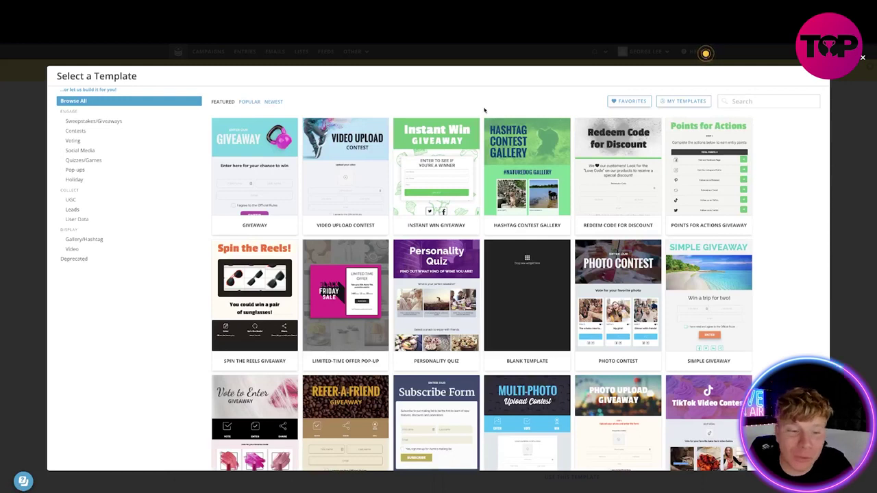
{"action": "left_click", "coordinate": [80, 131]}
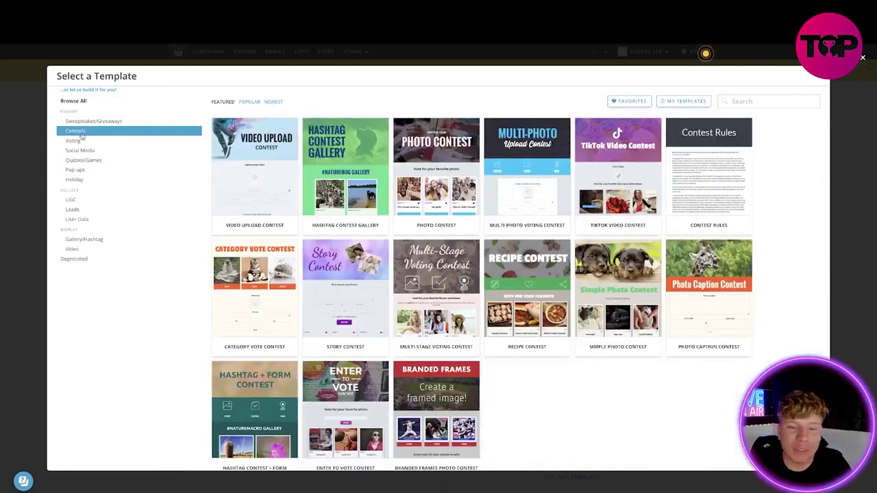
{"action": "mouse_move", "coordinate": [464, 176]}
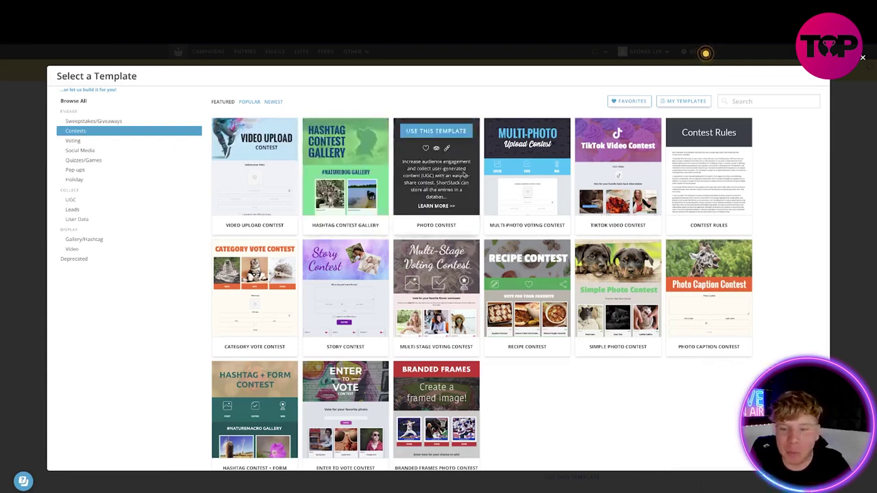
{"action": "left_click", "coordinate": [618, 272]}
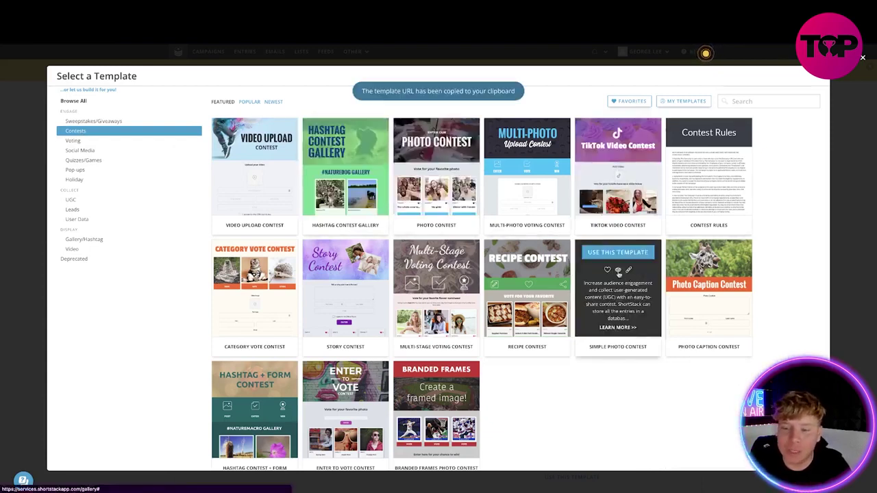
{"action": "left_click", "coordinate": [619, 253]}
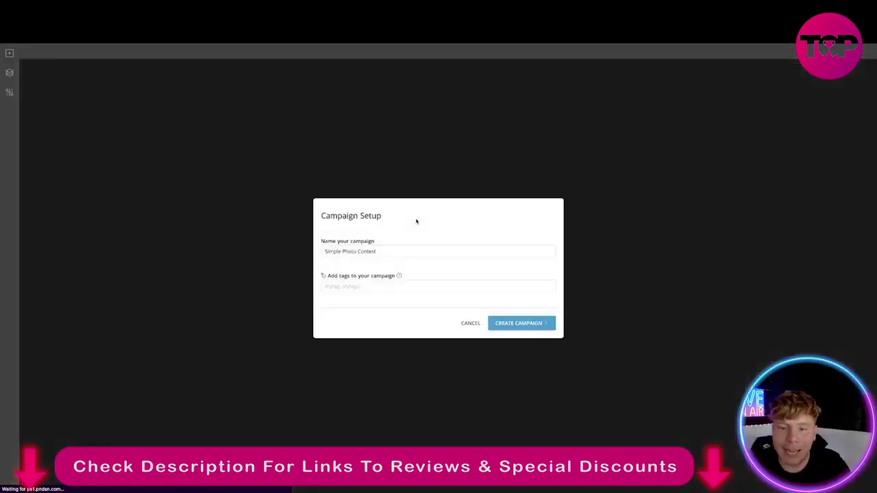
Tag the Simple Photo Contest campaign with "dogs influence" and create it
{"action": "left_click", "coordinate": [362, 286]}
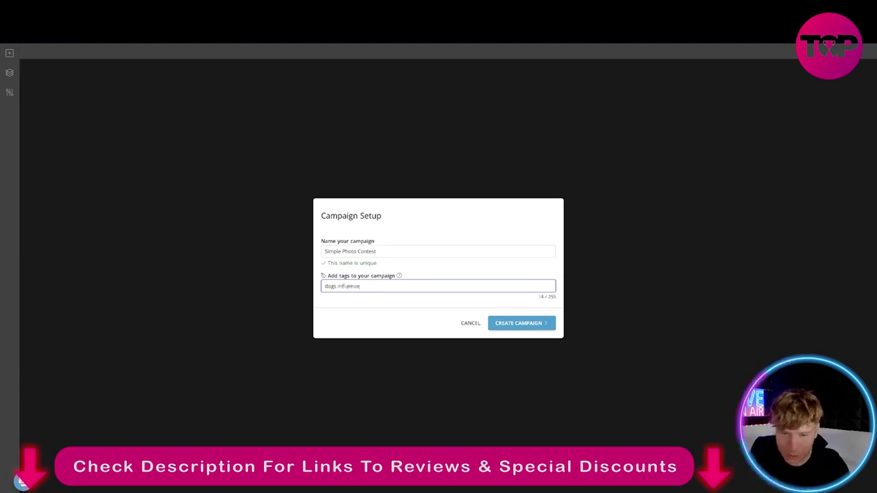
{"action": "left_click", "coordinate": [501, 324]}
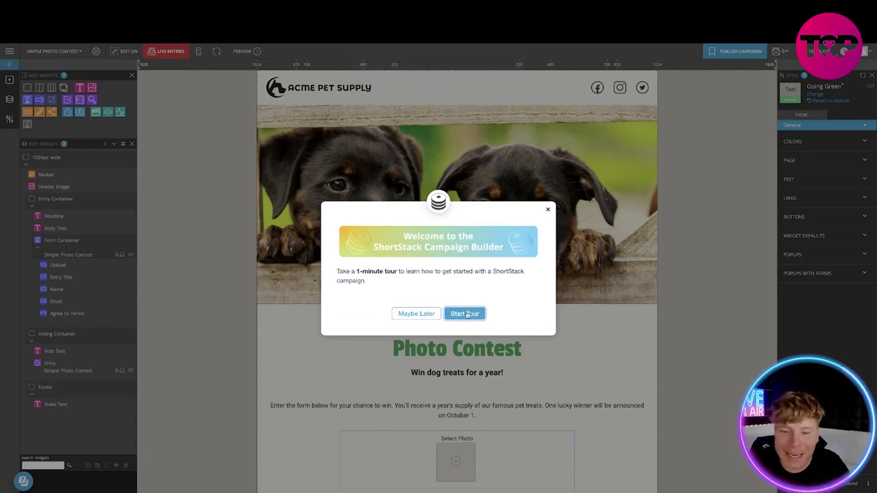
Take the Campaign Builder tour as far as the Edit Widgets Panel explanation and close the guide
{"action": "left_click", "coordinate": [468, 314]}
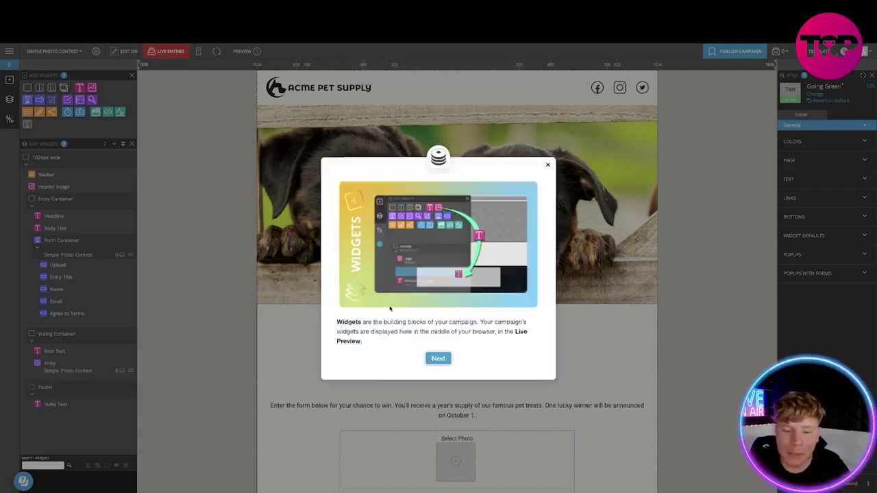
{"action": "left_click", "coordinate": [438, 358]}
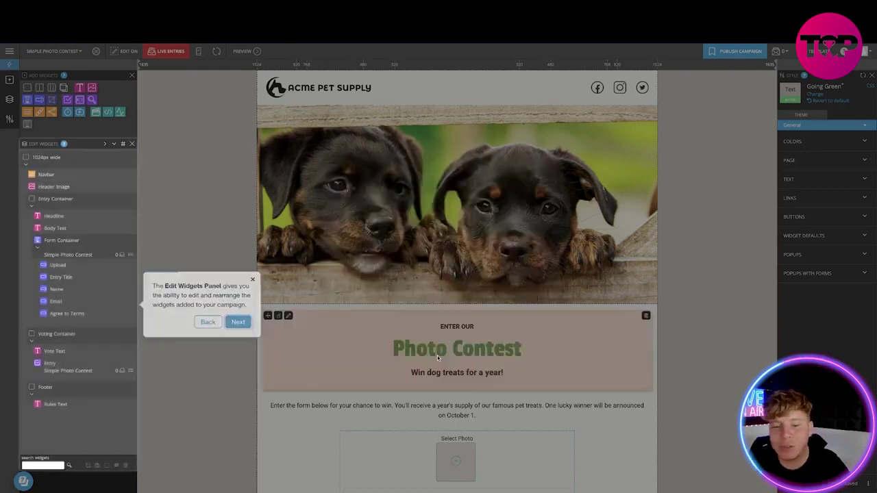
{"action": "left_click", "coordinate": [250, 280]}
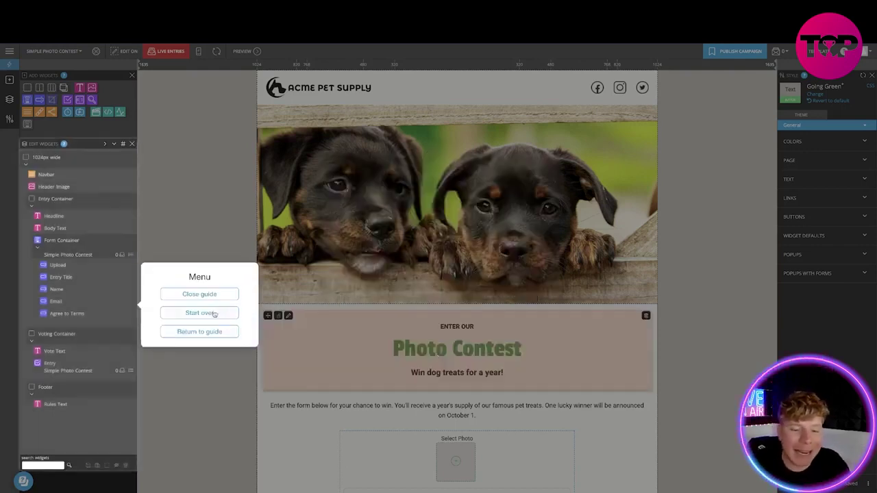
{"action": "left_click", "coordinate": [213, 332]}
{"action": "left_click", "coordinate": [250, 280]}
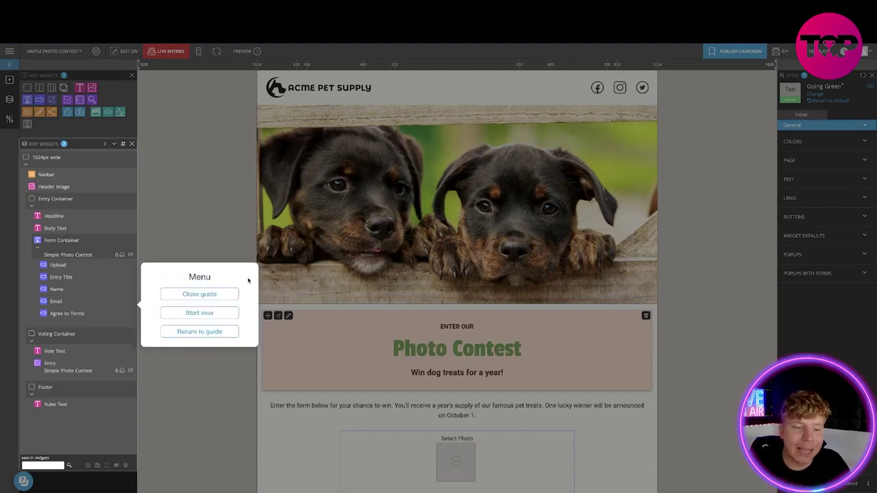
{"action": "left_click", "coordinate": [199, 294]}
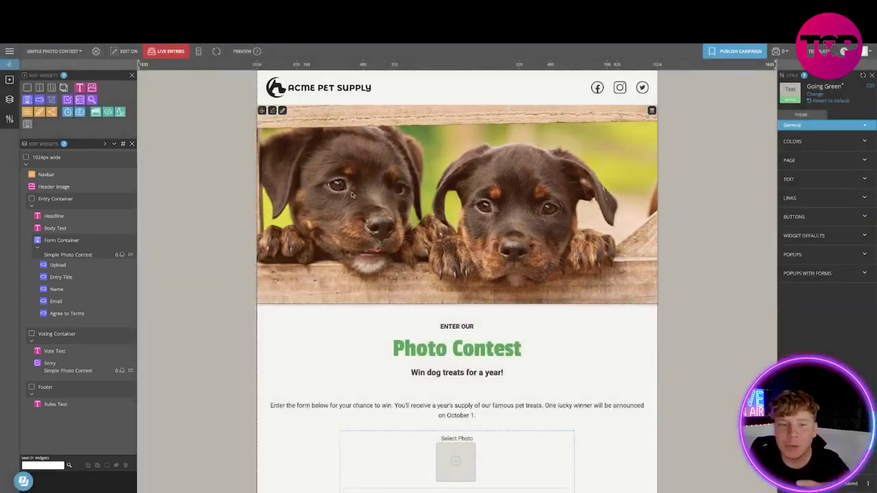
Look over the ShortStack home page down to the section on hashtag contests and comment-to-enter sweepstakes
{"action": "scroll", "coordinate": [204, 198], "scroll_direction": "down", "scroll_amount": 1}
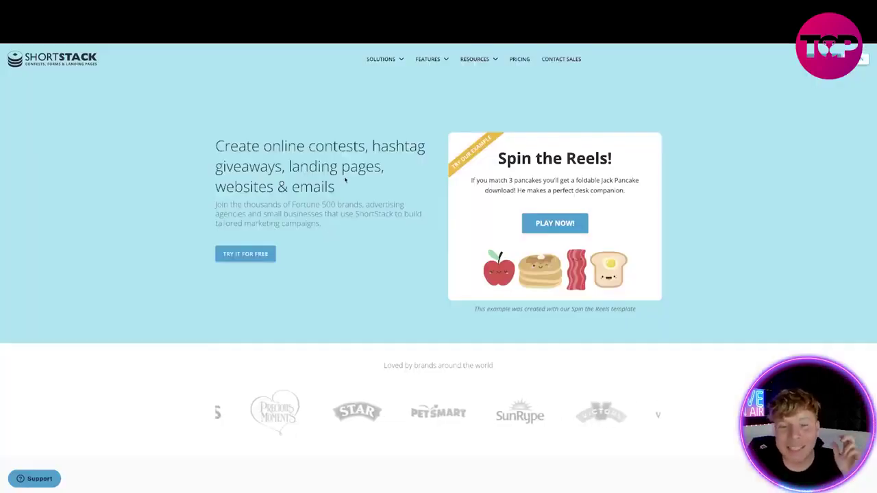
{"action": "scroll", "coordinate": [345, 180], "scroll_direction": "down", "scroll_amount": 5}
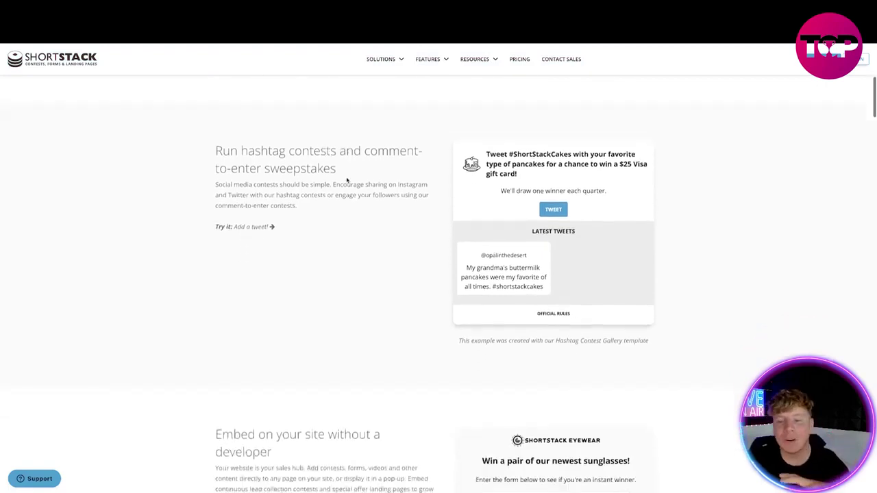
Look over the home page sections on site embedding, UGC photo contests, unique offer codes, games and code validation
{"action": "scroll", "coordinate": [347, 179], "scroll_direction": "down", "scroll_amount": 1}
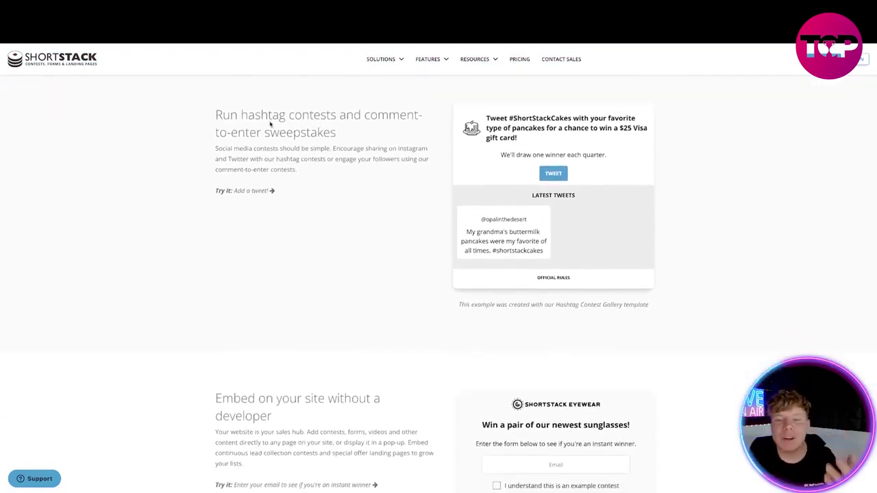
{"action": "scroll", "coordinate": [296, 183], "scroll_direction": "down", "scroll_amount": 8}
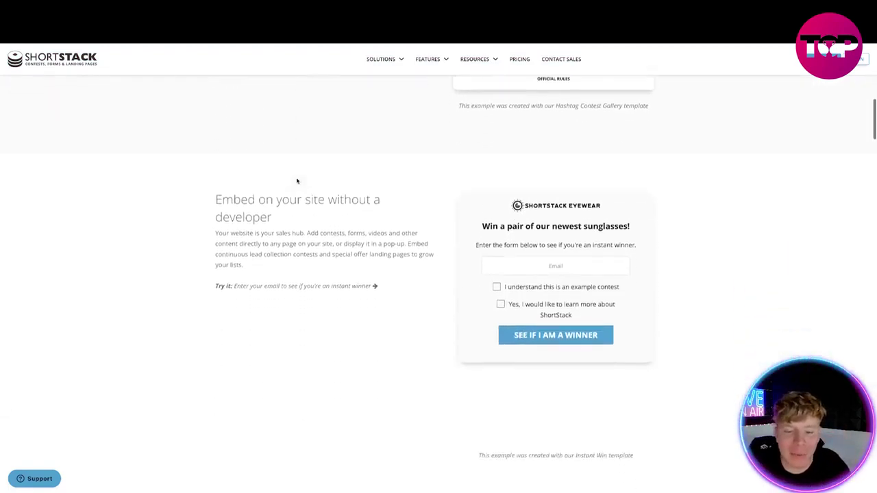
{"action": "scroll", "coordinate": [299, 180], "scroll_direction": "down", "scroll_amount": 4}
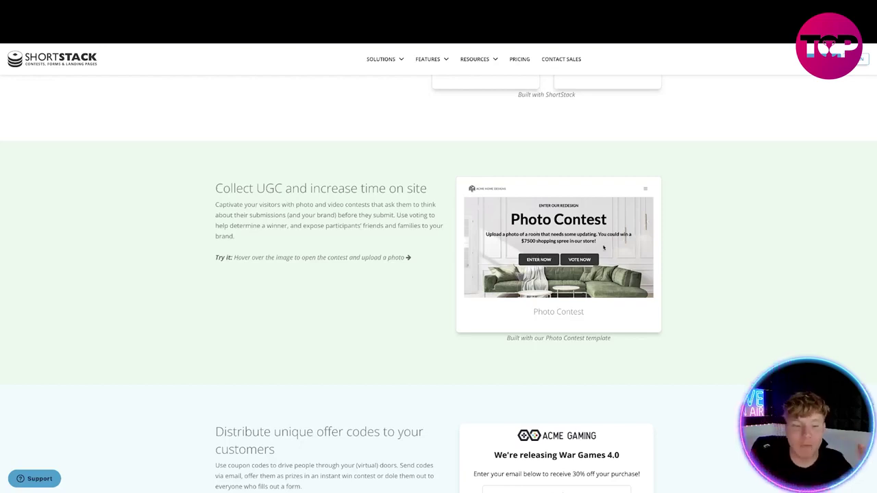
{"action": "scroll", "coordinate": [603, 248], "scroll_direction": "down", "scroll_amount": 6}
{"action": "scroll", "coordinate": [555, 226], "scroll_direction": "up", "scroll_amount": 1}
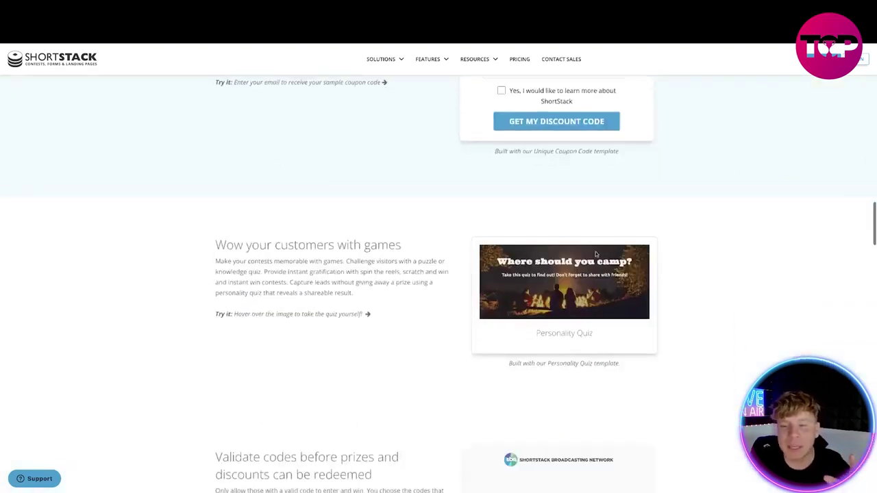
{"action": "scroll", "coordinate": [549, 226], "scroll_direction": "up", "scroll_amount": 2}
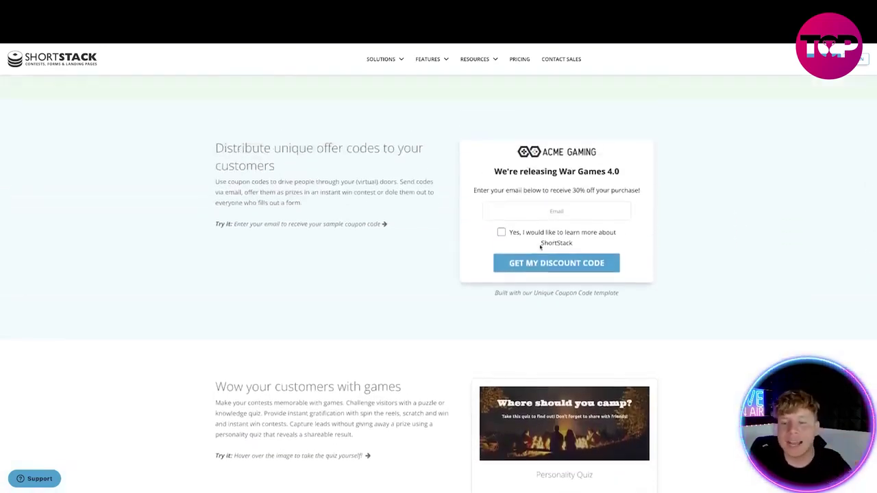
{"action": "scroll", "coordinate": [491, 276], "scroll_direction": "down", "scroll_amount": 6}
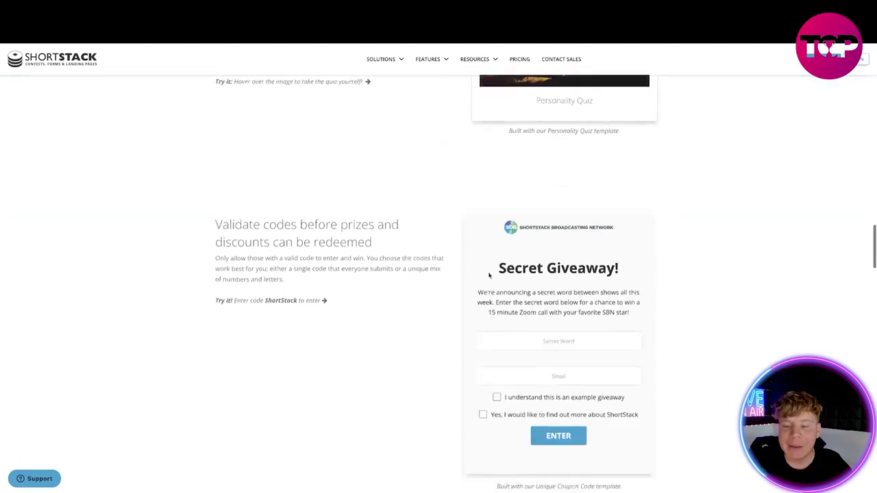
{"action": "scroll", "coordinate": [490, 277], "scroll_direction": "down", "scroll_amount": 6}
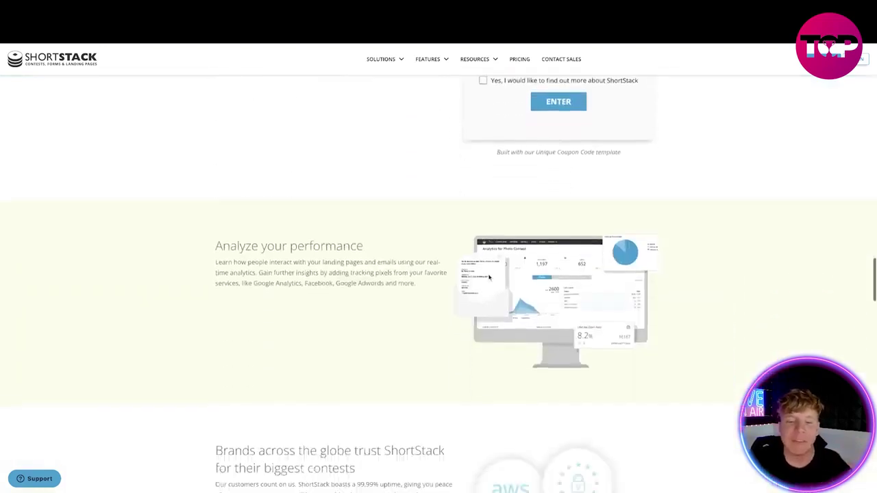
Examine the home page sections on performance analytics, brand trust and customer success stories
{"action": "scroll", "coordinate": [489, 278], "scroll_direction": "up", "scroll_amount": 1}
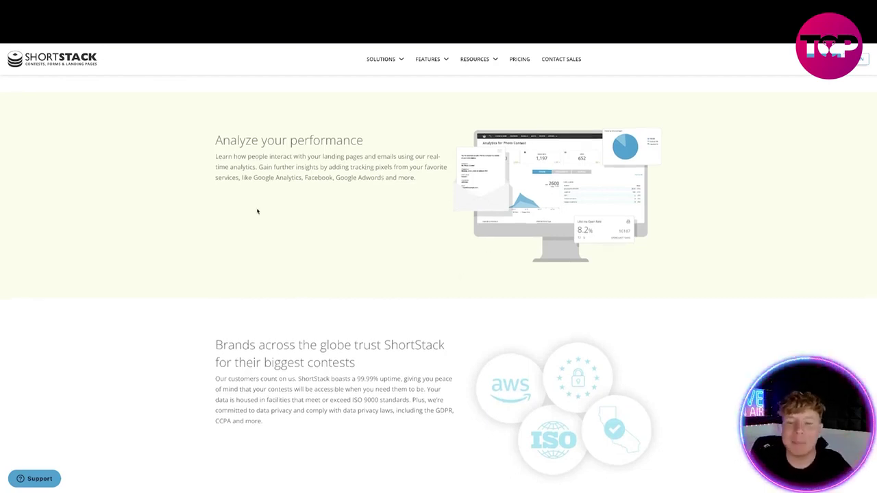
{"action": "scroll", "coordinate": [286, 225], "scroll_direction": "down", "scroll_amount": 1}
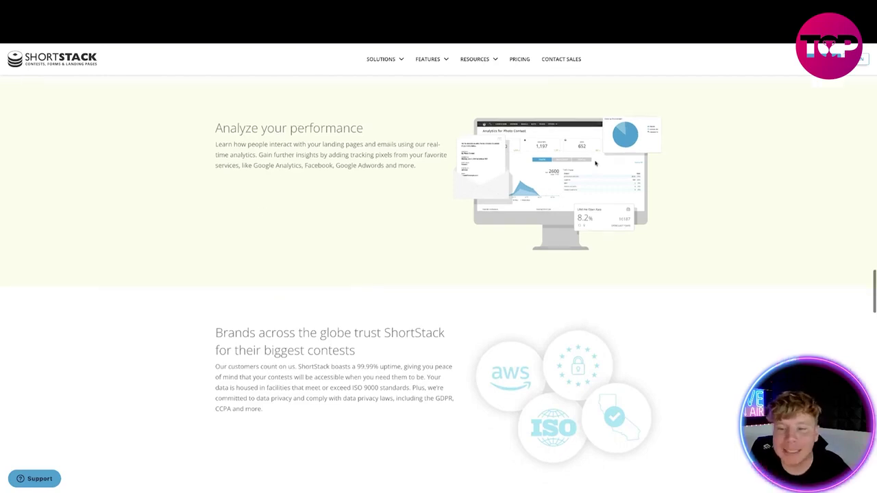
{"action": "scroll", "coordinate": [552, 171], "scroll_direction": "down", "scroll_amount": 3}
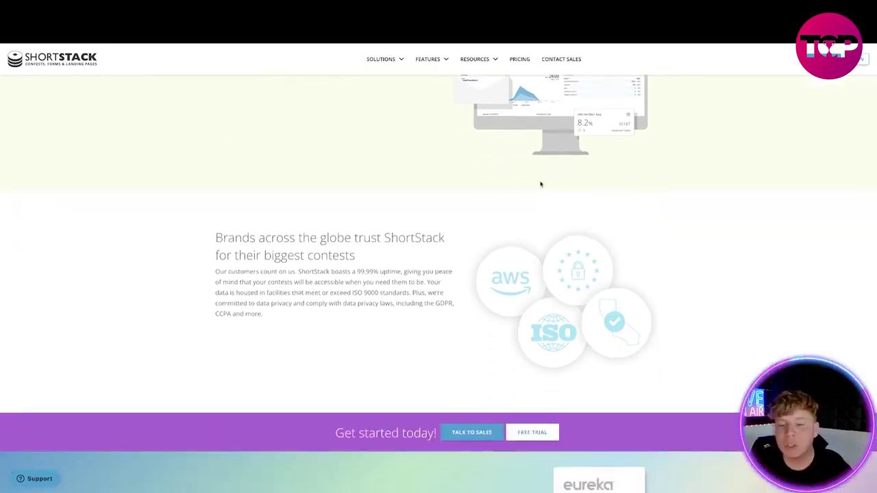
{"action": "scroll", "coordinate": [519, 302], "scroll_direction": "down", "scroll_amount": 3}
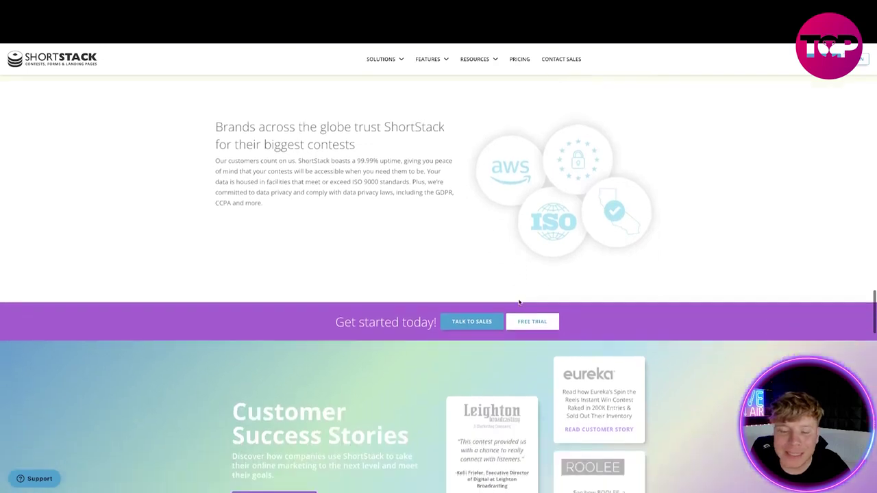
{"action": "scroll", "coordinate": [519, 303], "scroll_direction": "down", "scroll_amount": 4}
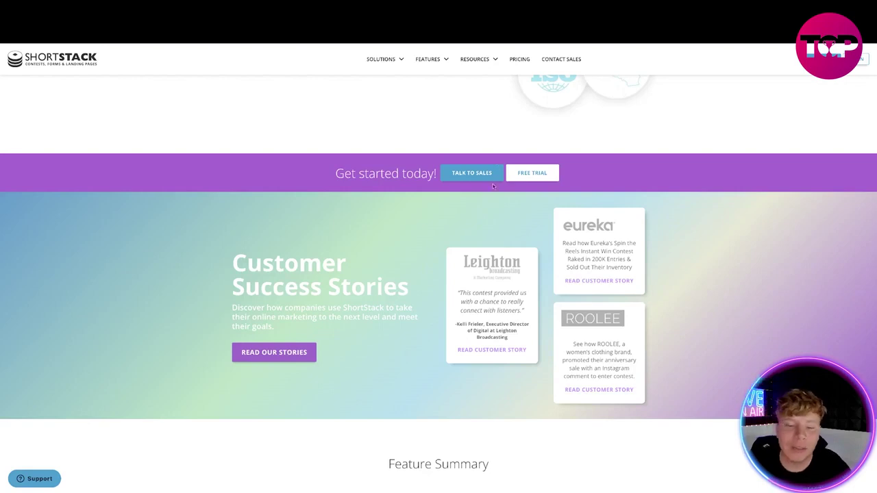
{"action": "scroll", "coordinate": [470, 221], "scroll_direction": "down", "scroll_amount": 2}
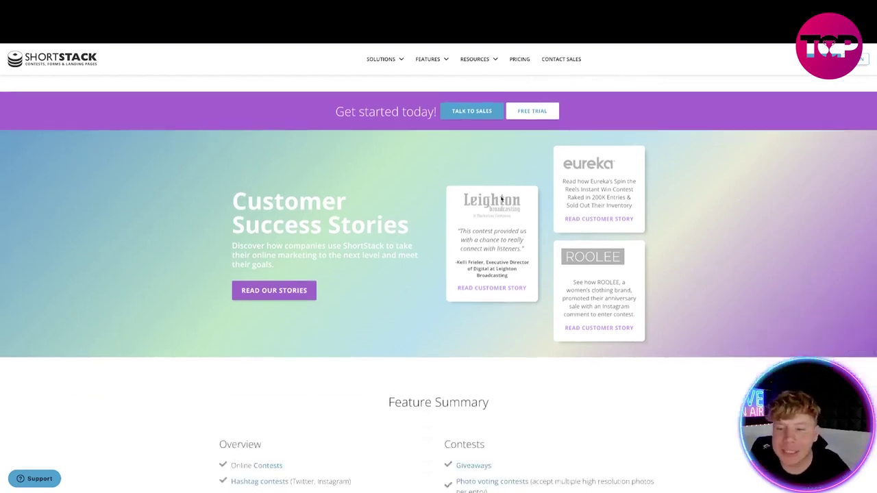
Read through the Feature Summary, from Overview and Contests to Pro Features, down to the page footer
{"action": "scroll", "coordinate": [594, 211], "scroll_direction": "down", "scroll_amount": 4}
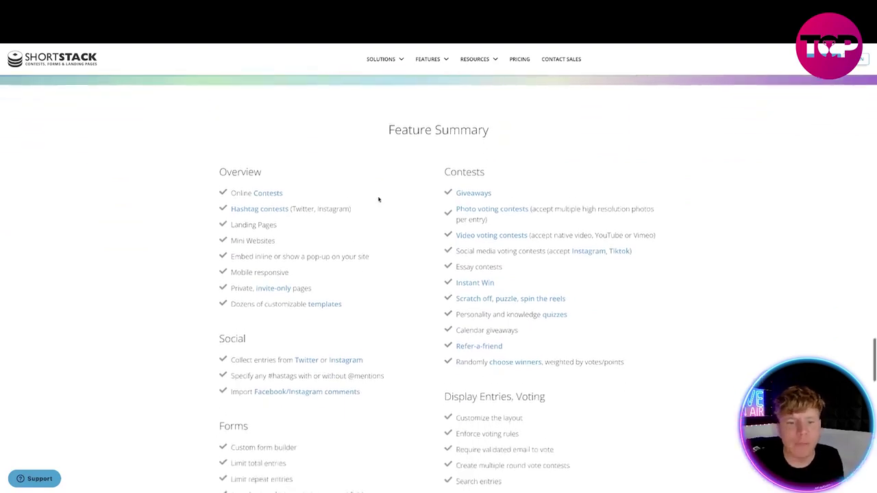
{"action": "scroll", "coordinate": [379, 199], "scroll_direction": "down", "scroll_amount": 1}
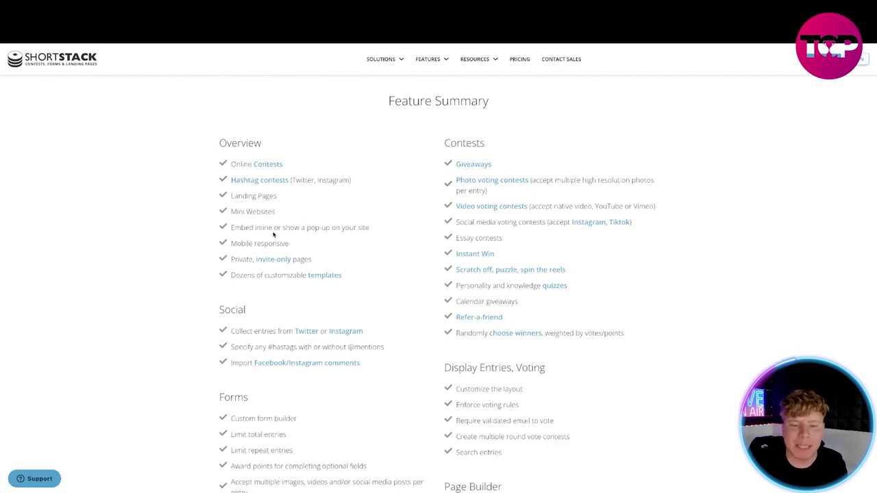
{"action": "scroll", "coordinate": [272, 235], "scroll_direction": "down", "scroll_amount": 1}
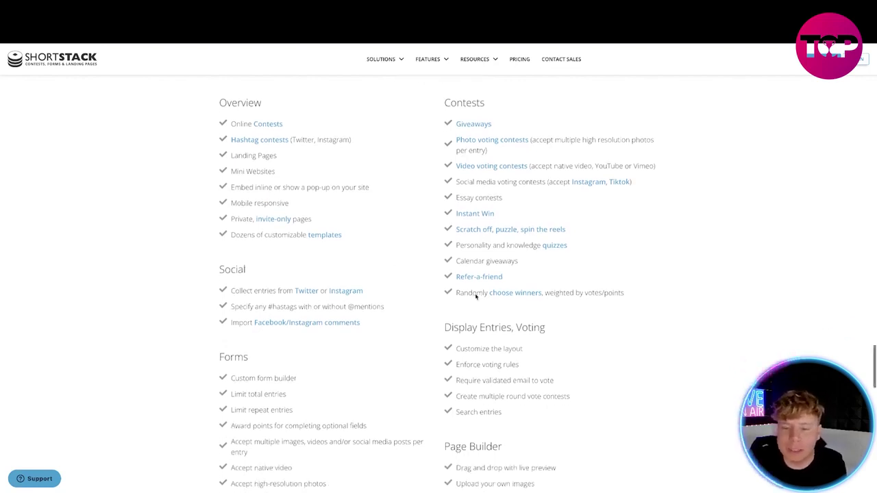
{"action": "scroll", "coordinate": [476, 296], "scroll_direction": "down", "scroll_amount": 5}
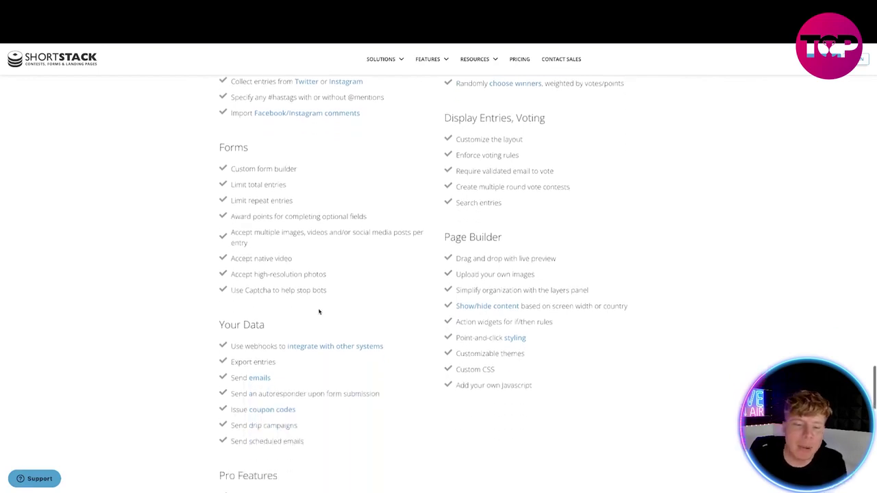
{"action": "scroll", "coordinate": [318, 312], "scroll_direction": "down", "scroll_amount": 7}
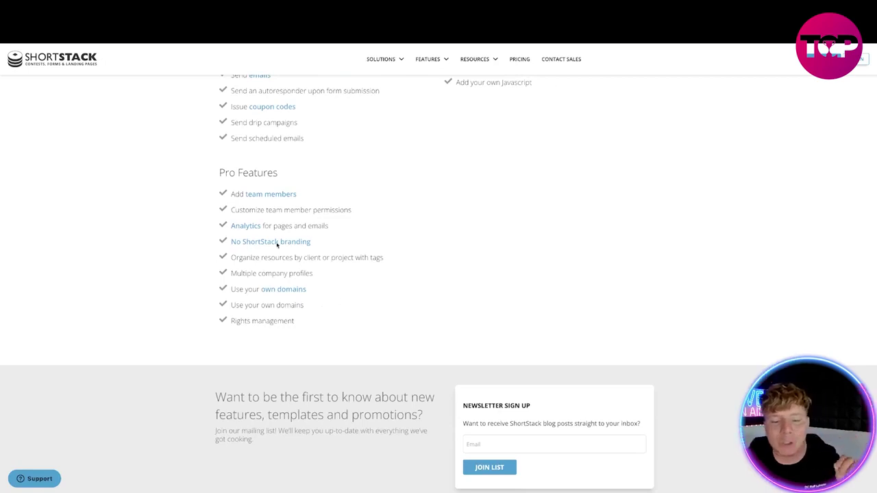
{"action": "scroll", "coordinate": [357, 288], "scroll_direction": "down", "scroll_amount": 6}
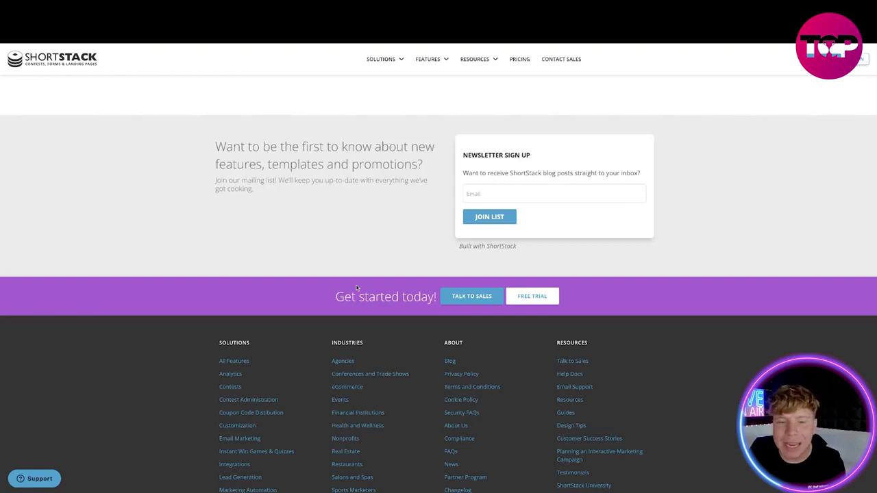
Open the pricing page and examine the monthly prices, limits and key features of the four plans
{"action": "scroll", "coordinate": [302, 234], "scroll_direction": "up", "scroll_amount": 10}
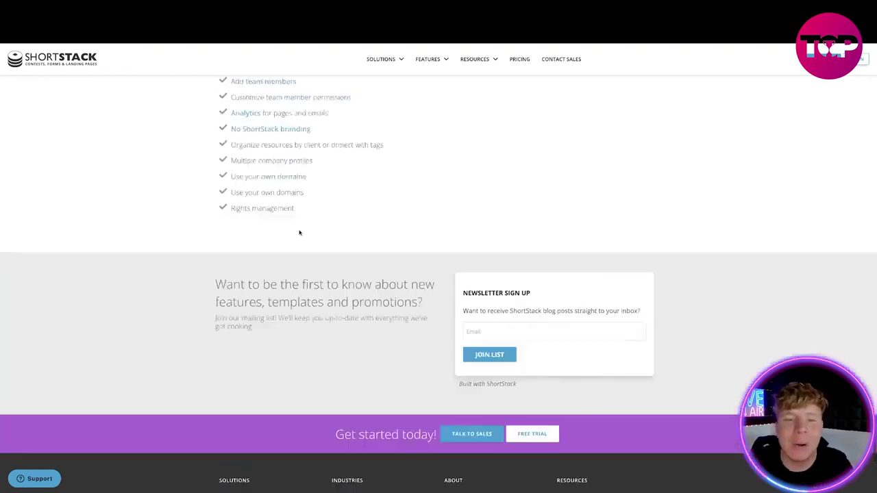
{"action": "scroll", "coordinate": [296, 227], "scroll_direction": "up", "scroll_amount": 15}
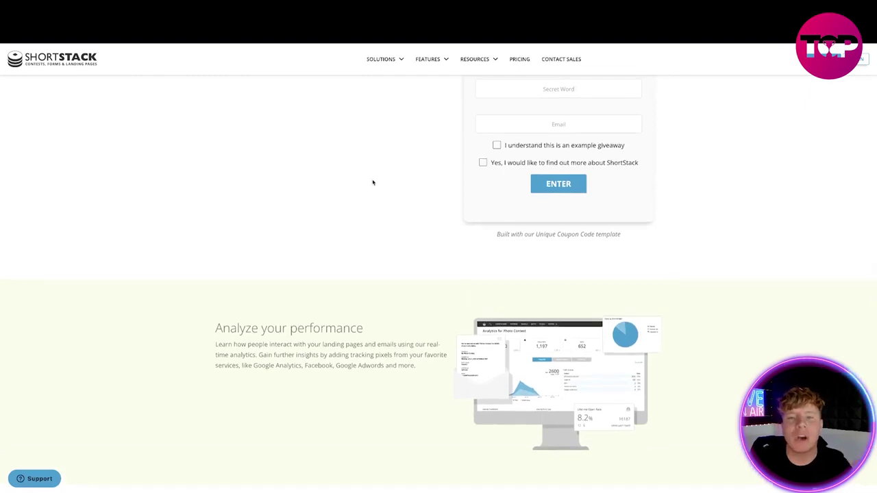
{"action": "left_click", "coordinate": [519, 59]}
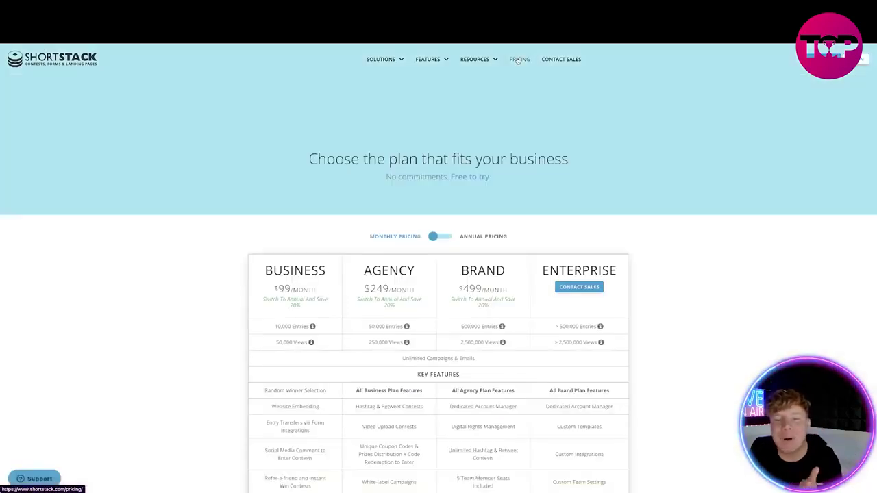
{"action": "scroll", "coordinate": [263, 174], "scroll_direction": "down", "scroll_amount": 1}
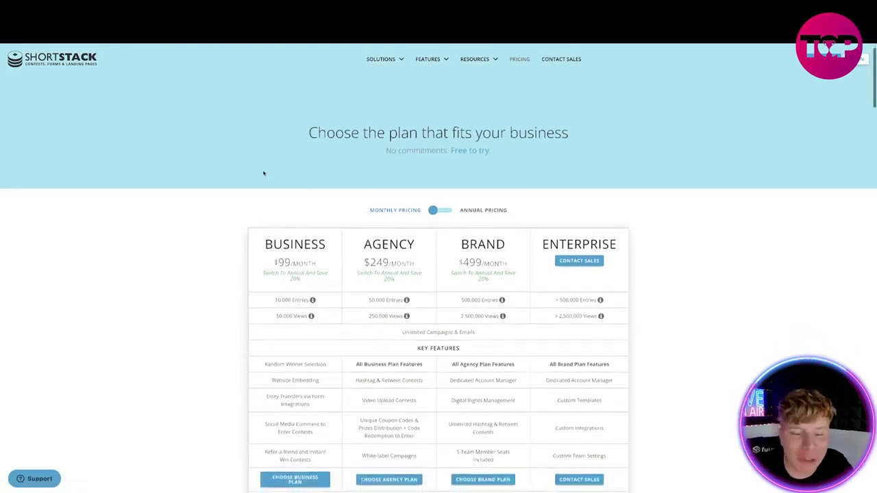
{"action": "scroll", "coordinate": [264, 174], "scroll_direction": "down", "scroll_amount": 1}
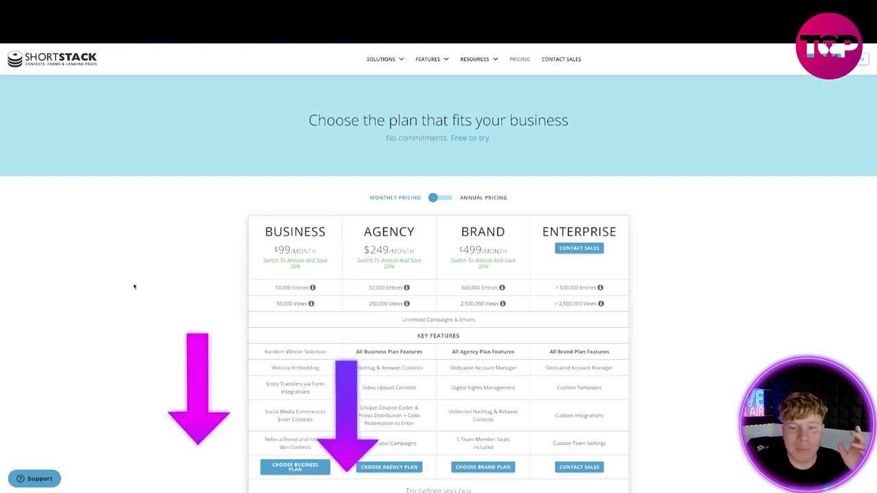
{"action": "scroll", "coordinate": [135, 304], "scroll_direction": "down", "scroll_amount": 2}
{"action": "scroll", "coordinate": [137, 303], "scroll_direction": "down", "scroll_amount": 1}
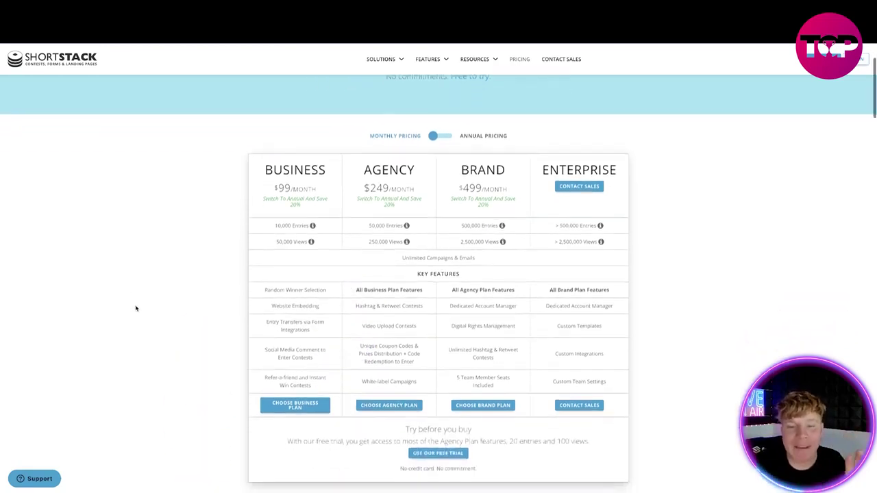
{"action": "scroll", "coordinate": [137, 309], "scroll_direction": "down", "scroll_amount": 1}
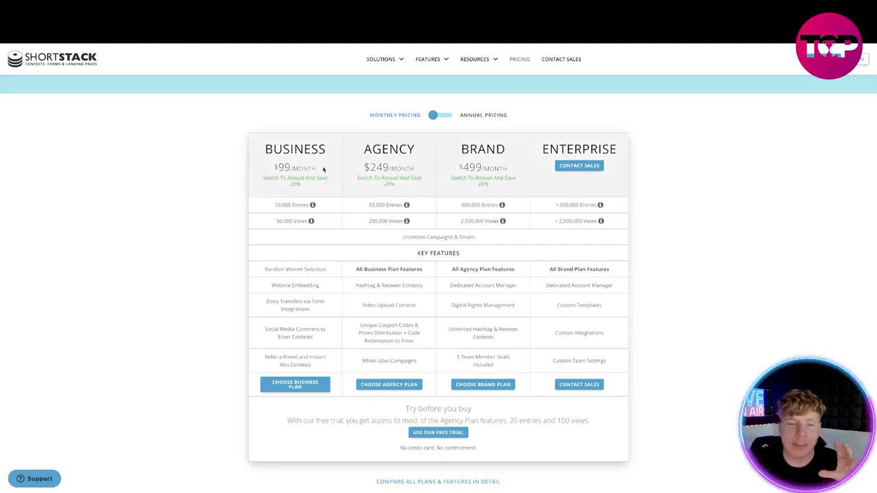
Compare the plans' annual and monthly pricing, including the Brand plan's price
{"action": "left_click", "coordinate": [439, 116]}
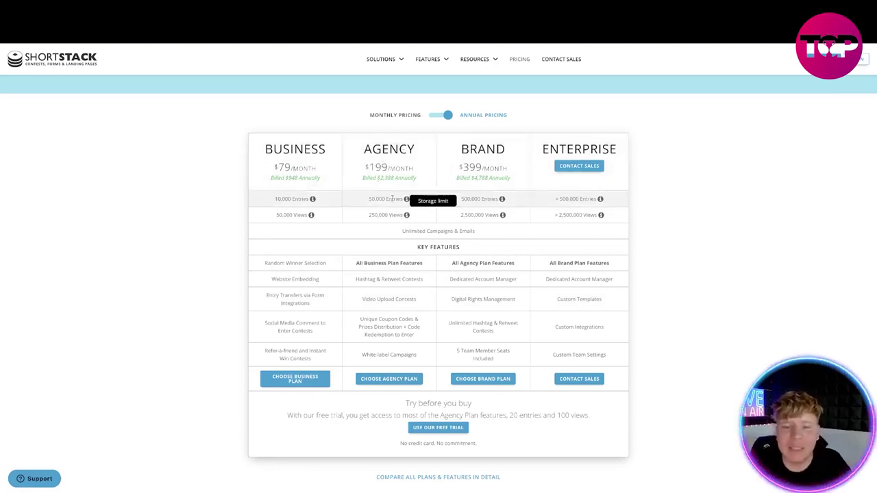
{"action": "left_click", "coordinate": [444, 118]}
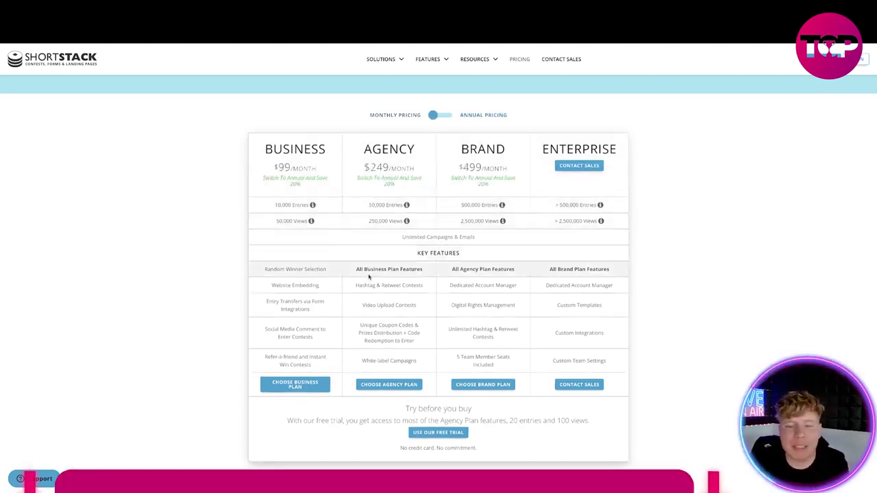
{"action": "left_click_drag", "start_coordinate": [464, 167], "coordinate": [508, 164]}
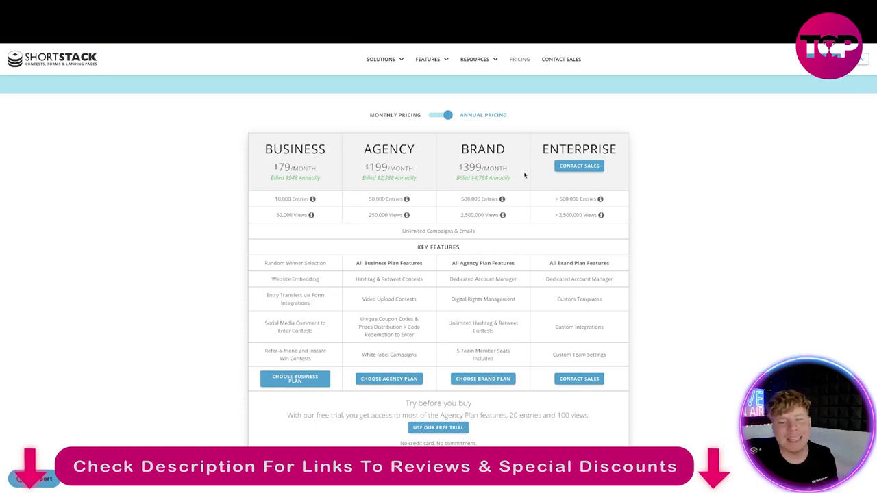
Open the sales contact page from the Enterprise plan and view its email form and call-scheduling calendar
{"action": "left_click", "coordinate": [570, 169]}
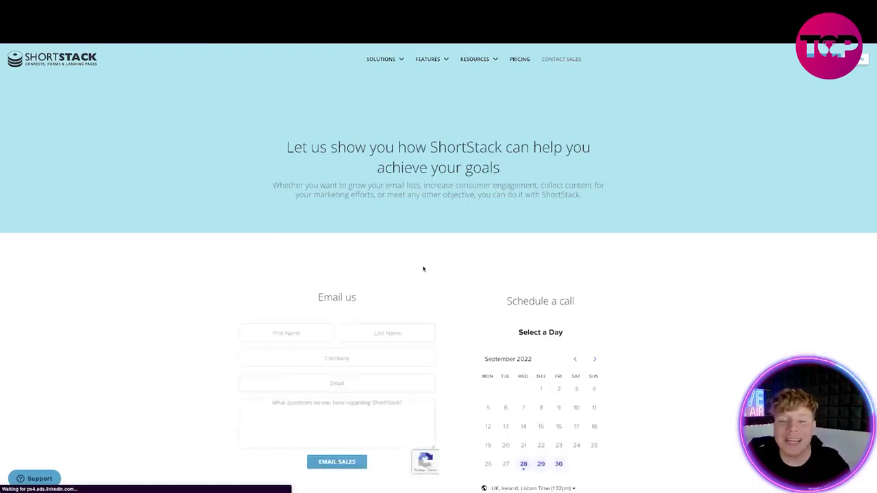
{"action": "scroll", "coordinate": [419, 268], "scroll_direction": "down", "scroll_amount": 2}
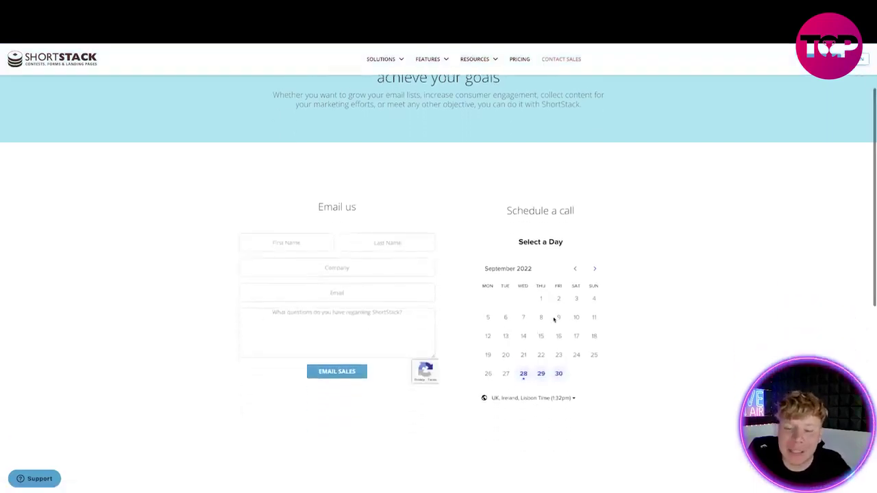